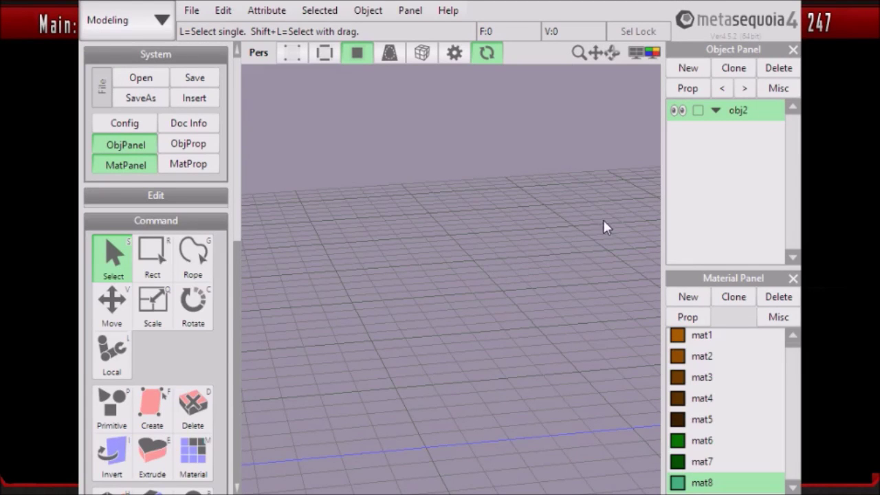
Step: Orbit around the palm tree, lowering the camera toward ground level and then viewing from above
{"action": "mouse_move", "coordinate": [604, 213]}
{"action": "right_mouse_down"}
{"action": "mouse_move", "coordinate": [416, 214]}
{"action": "mouse_move", "coordinate": [248, 256]}
{"action": "right_mouse_up"}
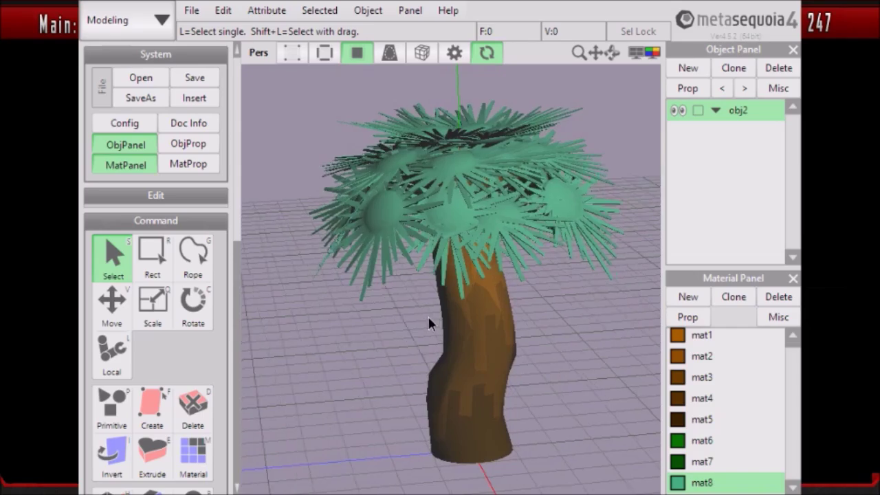
{"action": "mouse_move", "coordinate": [428, 323]}
{"action": "right_mouse_down"}
{"action": "mouse_move", "coordinate": [334, 312]}
{"action": "mouse_move", "coordinate": [231, 317]}
{"action": "right_mouse_up"}
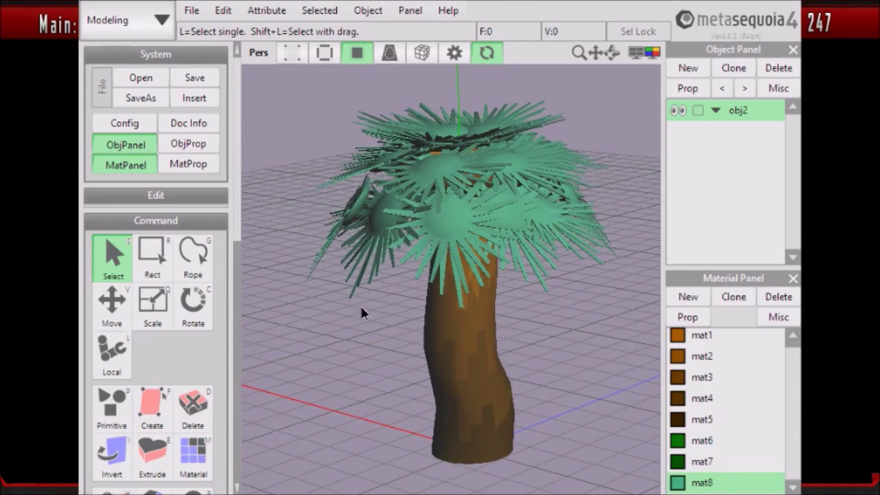
{"action": "right_click_drag", "start_coordinate": [361, 312], "coordinate": [319, 296]}
{"action": "mouse_move", "coordinate": [394, 289]}
{"action": "right_mouse_down"}
{"action": "mouse_move", "coordinate": [383, 279]}
{"action": "mouse_move", "coordinate": [339, 291]}
{"action": "mouse_move", "coordinate": [271, 289]}
{"action": "right_mouse_up"}
{"action": "mouse_move", "coordinate": [433, 232]}
{"action": "right_mouse_down"}
{"action": "mouse_move", "coordinate": [369, 256]}
{"action": "mouse_move", "coordinate": [292, 232]}
{"action": "mouse_move", "coordinate": [357, 301]}
{"action": "mouse_move", "coordinate": [355, 252]}
{"action": "mouse_move", "coordinate": [344, 292]}
{"action": "mouse_move", "coordinate": [372, 268]}
{"action": "mouse_move", "coordinate": [383, 303]}
{"action": "mouse_move", "coordinate": [364, 234]}
{"action": "right_mouse_up"}
Step: Orbit around the palm fronds, then settle on a level frontal view of the stairs
{"action": "mouse_move", "coordinate": [359, 328]}
{"action": "right_mouse_down"}
{"action": "mouse_move", "coordinate": [357, 314]}
{"action": "mouse_move", "coordinate": [556, 300]}
{"action": "mouse_move", "coordinate": [527, 297]}
{"action": "right_mouse_up"}
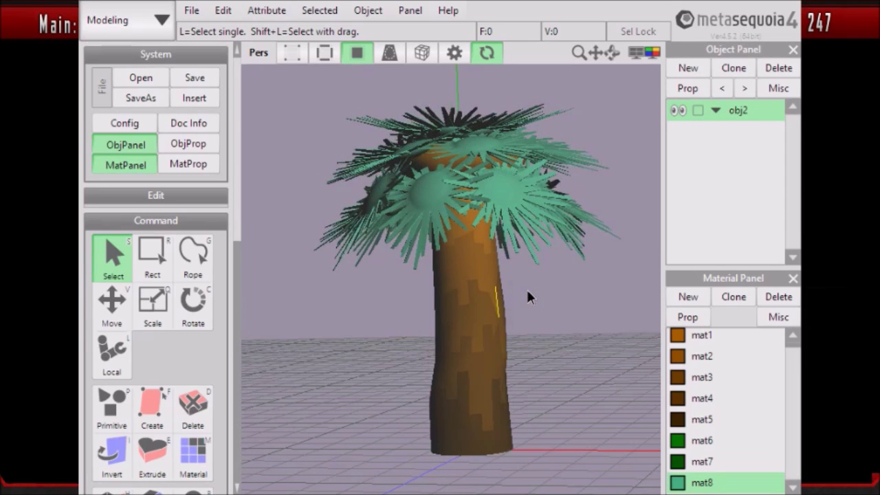
{"action": "mouse_move", "coordinate": [528, 297]}
{"action": "right_mouse_down"}
{"action": "mouse_move", "coordinate": [287, 296]}
{"action": "mouse_move", "coordinate": [494, 340]}
{"action": "mouse_move", "coordinate": [427, 353]}
{"action": "mouse_move", "coordinate": [375, 394]}
{"action": "mouse_move", "coordinate": [346, 394]}
{"action": "mouse_move", "coordinate": [311, 356]}
{"action": "right_mouse_up"}
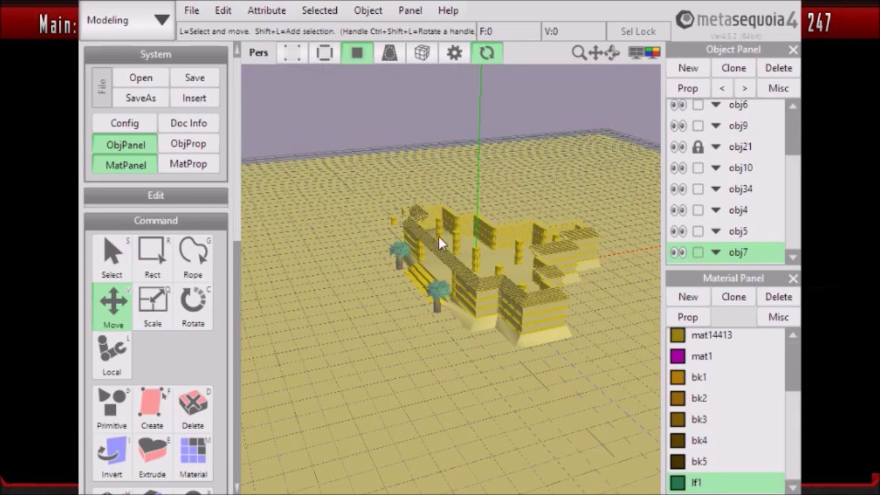
{"action": "scroll", "coordinate": [426, 331], "scroll_direction": "up", "scroll_amount": 3}
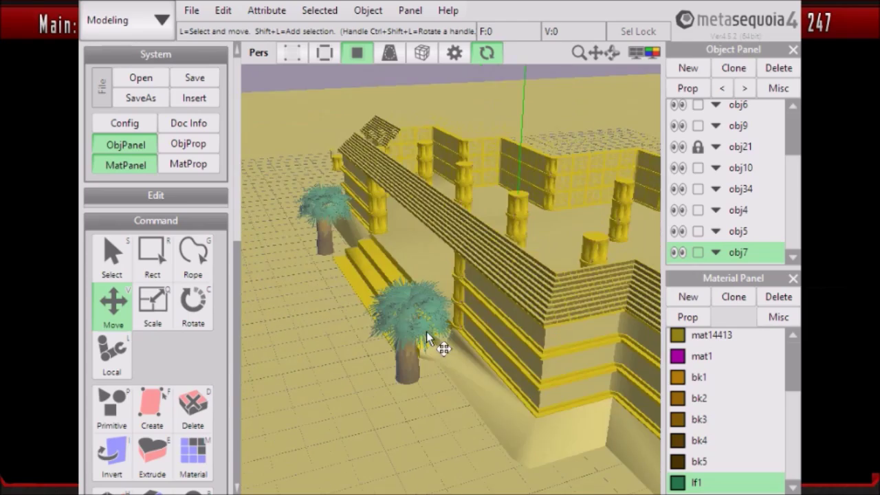
{"action": "scroll", "coordinate": [426, 331], "scroll_direction": "up", "scroll_amount": 3}
{"action": "scroll", "coordinate": [426, 332], "scroll_direction": "up", "scroll_amount": 3}
{"action": "mouse_move", "coordinate": [409, 333]}
{"action": "right_mouse_down"}
{"action": "mouse_move", "coordinate": [520, 206]}
{"action": "mouse_move", "coordinate": [471, 259]}
{"action": "mouse_move", "coordinate": [557, 247]}
{"action": "mouse_move", "coordinate": [458, 269]}
{"action": "mouse_move", "coordinate": [449, 287]}
{"action": "mouse_move", "coordinate": [466, 304]}
{"action": "mouse_move", "coordinate": [473, 282]}
{"action": "mouse_move", "coordinate": [534, 291]}
{"action": "mouse_move", "coordinate": [525, 266]}
{"action": "mouse_move", "coordinate": [432, 275]}
{"action": "mouse_move", "coordinate": [451, 299]}
{"action": "mouse_move", "coordinate": [513, 273]}
{"action": "mouse_move", "coordinate": [514, 253]}
{"action": "mouse_move", "coordinate": [545, 251]}
{"action": "mouse_move", "coordinate": [542, 245]}
{"action": "mouse_move", "coordinate": [444, 259]}
{"action": "mouse_move", "coordinate": [444, 282]}
{"action": "mouse_move", "coordinate": [475, 289]}
{"action": "mouse_move", "coordinate": [480, 265]}
{"action": "mouse_move", "coordinate": [507, 261]}
{"action": "mouse_move", "coordinate": [512, 236]}
{"action": "mouse_move", "coordinate": [458, 252]}
{"action": "mouse_move", "coordinate": [447, 275]}
{"action": "mouse_move", "coordinate": [441, 266]}
{"action": "right_mouse_up"}
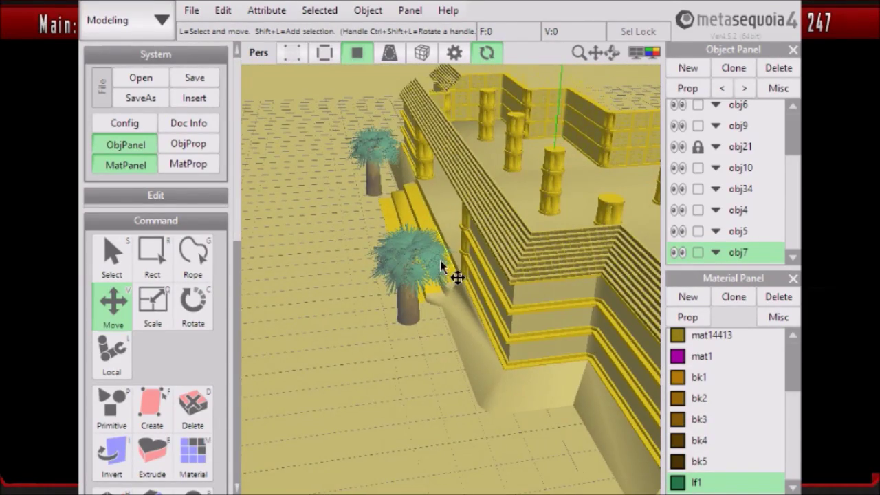
{"action": "mouse_move", "coordinate": [374, 292]}
{"action": "right_mouse_down"}
{"action": "mouse_move", "coordinate": [433, 285]}
{"action": "mouse_move", "coordinate": [389, 270]}
{"action": "mouse_move", "coordinate": [359, 281]}
{"action": "mouse_move", "coordinate": [383, 311]}
{"action": "mouse_move", "coordinate": [412, 271]}
{"action": "mouse_move", "coordinate": [424, 284]}
{"action": "mouse_move", "coordinate": [383, 286]}
{"action": "mouse_move", "coordinate": [402, 283]}
{"action": "right_mouse_up"}
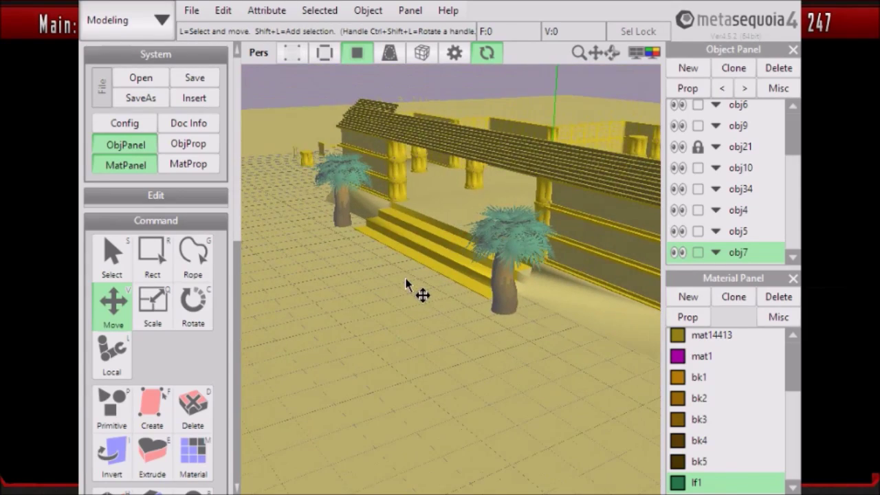
{"action": "mouse_move", "coordinate": [374, 277]}
{"action": "right_mouse_down"}
{"action": "mouse_move", "coordinate": [374, 285]}
{"action": "mouse_move", "coordinate": [403, 291]}
{"action": "mouse_move", "coordinate": [422, 284]}
{"action": "mouse_move", "coordinate": [366, 291]}
{"action": "mouse_move", "coordinate": [396, 300]}
{"action": "mouse_move", "coordinate": [429, 291]}
{"action": "mouse_move", "coordinate": [417, 267]}
{"action": "mouse_move", "coordinate": [409, 287]}
{"action": "mouse_move", "coordinate": [375, 288]}
{"action": "mouse_move", "coordinate": [415, 275]}
{"action": "mouse_move", "coordinate": [471, 281]}
{"action": "mouse_move", "coordinate": [516, 270]}
{"action": "mouse_move", "coordinate": [506, 281]}
{"action": "mouse_move", "coordinate": [444, 289]}
{"action": "mouse_move", "coordinate": [443, 254]}
{"action": "mouse_move", "coordinate": [419, 285]}
{"action": "mouse_move", "coordinate": [408, 259]}
{"action": "mouse_move", "coordinate": [426, 271]}
{"action": "mouse_move", "coordinate": [585, 279]}
{"action": "mouse_move", "coordinate": [425, 253]}
{"action": "mouse_move", "coordinate": [528, 249]}
{"action": "right_mouse_up"}
{"action": "scroll", "coordinate": [374, 277], "scroll_direction": "up", "scroll_amount": 3}
{"action": "scroll", "coordinate": [407, 254], "scroll_direction": "up", "scroll_amount": 2}
{"action": "mouse_move", "coordinate": [375, 264]}
{"action": "right_mouse_down"}
{"action": "mouse_move", "coordinate": [561, 276]}
{"action": "mouse_move", "coordinate": [599, 261]}
{"action": "mouse_move", "coordinate": [640, 280]}
{"action": "mouse_move", "coordinate": [599, 252]}
{"action": "mouse_move", "coordinate": [486, 261]}
{"action": "mouse_move", "coordinate": [456, 295]}
{"action": "mouse_move", "coordinate": [366, 318]}
{"action": "mouse_move", "coordinate": [406, 315]}
{"action": "mouse_move", "coordinate": [435, 298]}
{"action": "mouse_move", "coordinate": [534, 305]}
{"action": "mouse_move", "coordinate": [383, 320]}
{"action": "mouse_move", "coordinate": [369, 313]}
{"action": "mouse_move", "coordinate": [442, 330]}
{"action": "mouse_move", "coordinate": [508, 310]}
{"action": "mouse_move", "coordinate": [551, 314]}
{"action": "mouse_move", "coordinate": [398, 304]}
{"action": "mouse_move", "coordinate": [384, 318]}
{"action": "mouse_move", "coordinate": [369, 312]}
{"action": "mouse_move", "coordinate": [466, 299]}
{"action": "right_mouse_up"}
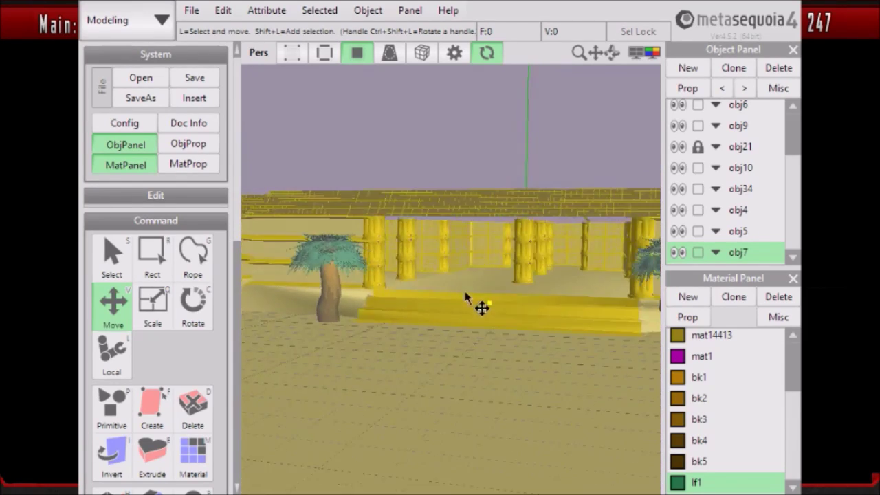
{"action": "mouse_move", "coordinate": [448, 294]}
{"action": "right_mouse_down"}
{"action": "mouse_move", "coordinate": [424, 309]}
{"action": "mouse_move", "coordinate": [398, 300]}
{"action": "mouse_move", "coordinate": [399, 314]}
{"action": "mouse_move", "coordinate": [377, 297]}
{"action": "mouse_move", "coordinate": [375, 310]}
{"action": "mouse_move", "coordinate": [389, 320]}
{"action": "mouse_move", "coordinate": [406, 303]}
{"action": "mouse_move", "coordinate": [452, 310]}
{"action": "mouse_move", "coordinate": [496, 301]}
{"action": "mouse_move", "coordinate": [483, 310]}
{"action": "mouse_move", "coordinate": [426, 310]}
{"action": "mouse_move", "coordinate": [370, 335]}
{"action": "mouse_move", "coordinate": [379, 359]}
{"action": "mouse_move", "coordinate": [367, 337]}
{"action": "mouse_move", "coordinate": [404, 304]}
{"action": "mouse_move", "coordinate": [491, 309]}
{"action": "mouse_move", "coordinate": [457, 302]}
{"action": "mouse_move", "coordinate": [398, 320]}
{"action": "mouse_move", "coordinate": [356, 314]}
{"action": "mouse_move", "coordinate": [383, 321]}
{"action": "mouse_move", "coordinate": [389, 295]}
{"action": "mouse_move", "coordinate": [414, 315]}
{"action": "mouse_move", "coordinate": [447, 310]}
{"action": "mouse_move", "coordinate": [403, 298]}
{"action": "mouse_move", "coordinate": [398, 308]}
{"action": "mouse_move", "coordinate": [377, 297]}
{"action": "mouse_move", "coordinate": [378, 314]}
{"action": "mouse_move", "coordinate": [359, 320]}
{"action": "mouse_move", "coordinate": [372, 346]}
{"action": "mouse_move", "coordinate": [382, 308]}
{"action": "mouse_move", "coordinate": [346, 310]}
{"action": "mouse_move", "coordinate": [353, 316]}
{"action": "mouse_move", "coordinate": [352, 307]}
{"action": "right_mouse_up"}
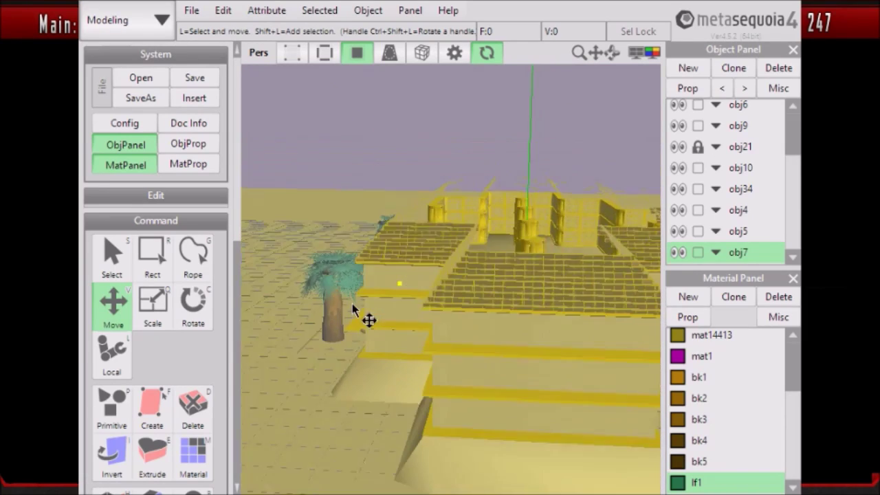
{"action": "scroll", "coordinate": [276, 310], "scroll_direction": "up", "scroll_amount": 3}
{"action": "mouse_move", "coordinate": [281, 314]}
{"action": "right_mouse_down"}
{"action": "mouse_move", "coordinate": [399, 309]}
{"action": "mouse_move", "coordinate": [424, 298]}
{"action": "mouse_move", "coordinate": [400, 302]}
{"action": "right_mouse_up"}
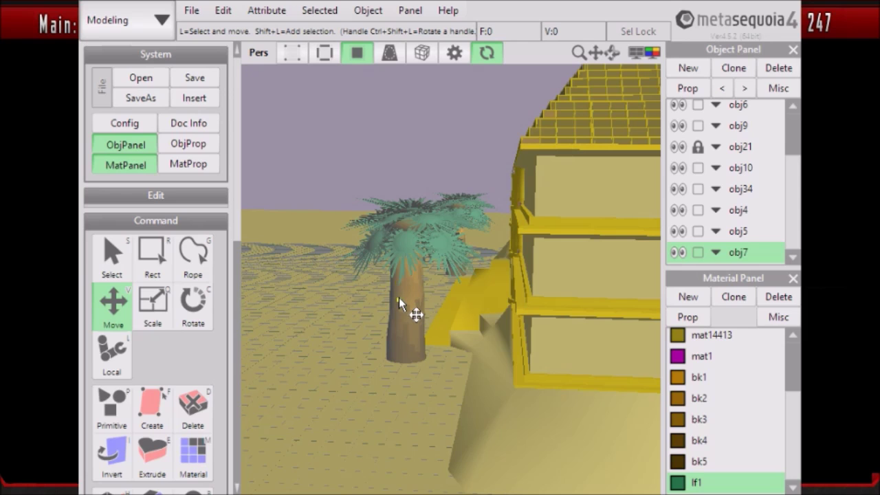
{"action": "mouse_move", "coordinate": [399, 301]}
{"action": "right_mouse_down"}
{"action": "mouse_move", "coordinate": [433, 313]}
{"action": "mouse_move", "coordinate": [445, 300]}
{"action": "mouse_move", "coordinate": [448, 309]}
{"action": "mouse_move", "coordinate": [410, 309]}
{"action": "right_mouse_up"}
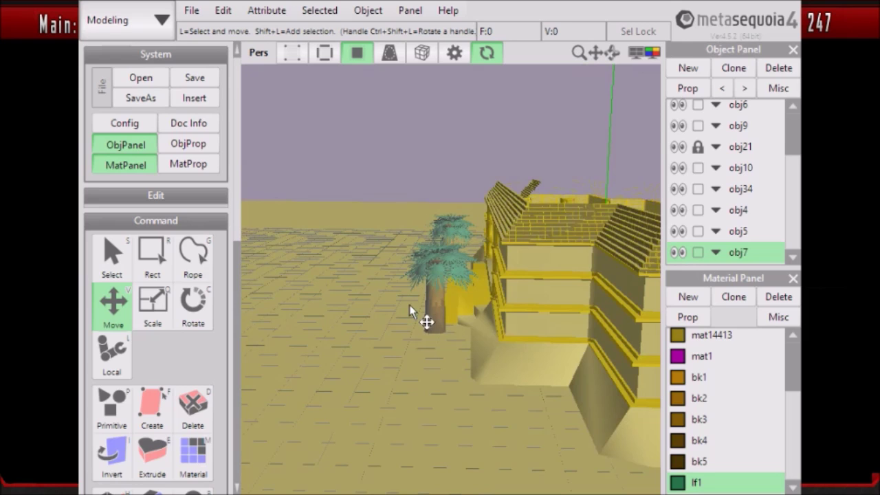
{"action": "mouse_move", "coordinate": [409, 304]}
{"action": "right_mouse_down"}
{"action": "mouse_move", "coordinate": [507, 328]}
{"action": "mouse_move", "coordinate": [483, 334]}
{"action": "mouse_move", "coordinate": [471, 320]}
{"action": "mouse_move", "coordinate": [485, 309]}
{"action": "mouse_move", "coordinate": [501, 321]}
{"action": "mouse_move", "coordinate": [569, 303]}
{"action": "right_mouse_up"}
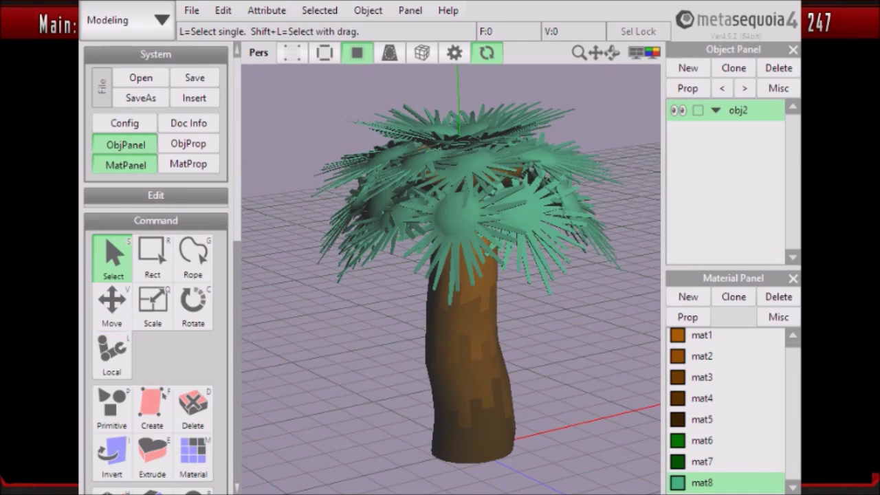
Step: Orbit the view around the standalone brown-trunked palm tree
{"action": "mouse_move", "coordinate": [551, 235]}
{"action": "right_mouse_down"}
{"action": "mouse_move", "coordinate": [475, 272]}
{"action": "mouse_move", "coordinate": [283, 264]}
{"action": "mouse_move", "coordinate": [408, 285]}
{"action": "mouse_move", "coordinate": [506, 275]}
{"action": "mouse_move", "coordinate": [569, 280]}
{"action": "mouse_move", "coordinate": [428, 320]}
{"action": "mouse_move", "coordinate": [506, 294]}
{"action": "mouse_move", "coordinate": [565, 298]}
{"action": "mouse_move", "coordinate": [623, 337]}
{"action": "mouse_move", "coordinate": [630, 386]}
{"action": "mouse_move", "coordinate": [594, 373]}
{"action": "mouse_move", "coordinate": [541, 319]}
{"action": "mouse_move", "coordinate": [497, 304]}
{"action": "mouse_move", "coordinate": [390, 305]}
{"action": "right_mouse_up"}
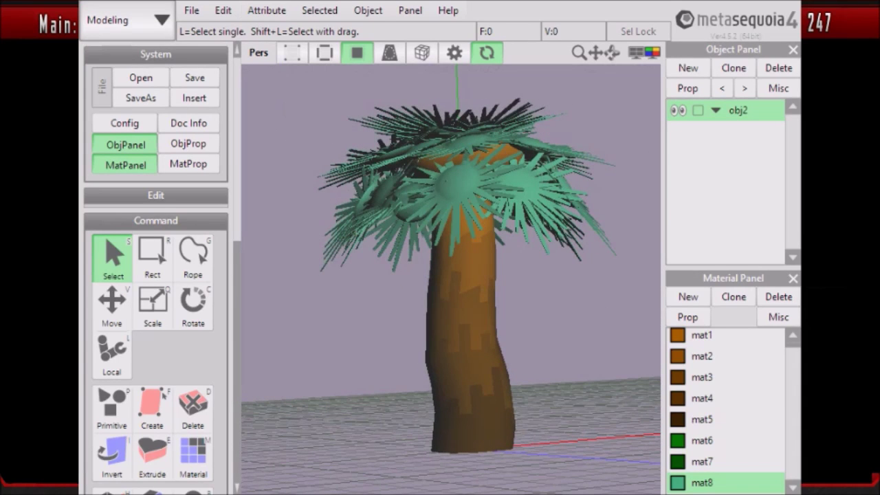